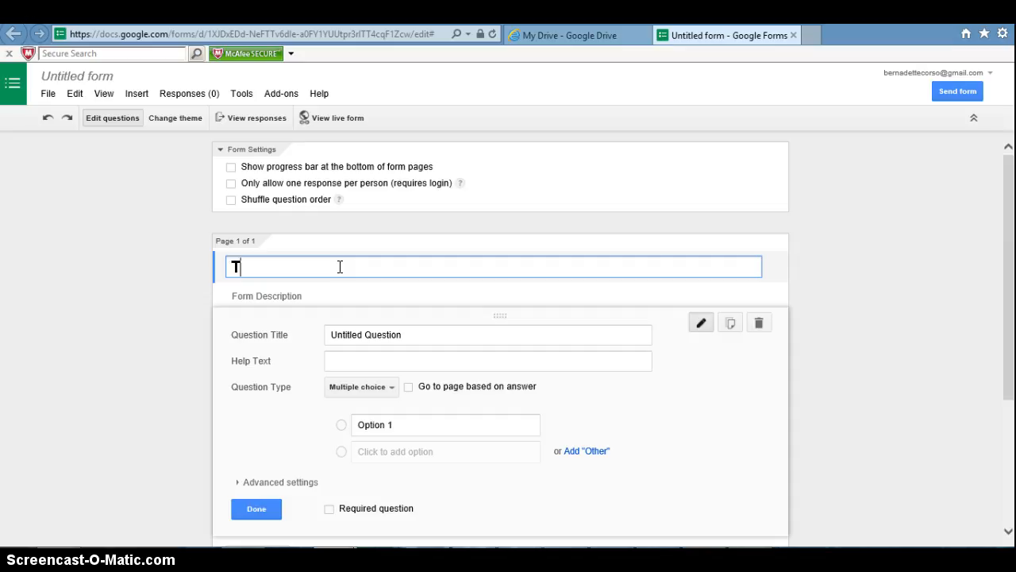
# Step: Complete the form title as "Test Google Form" and set the first question's type to Multiple choice
pyautogui.write('Google Form')
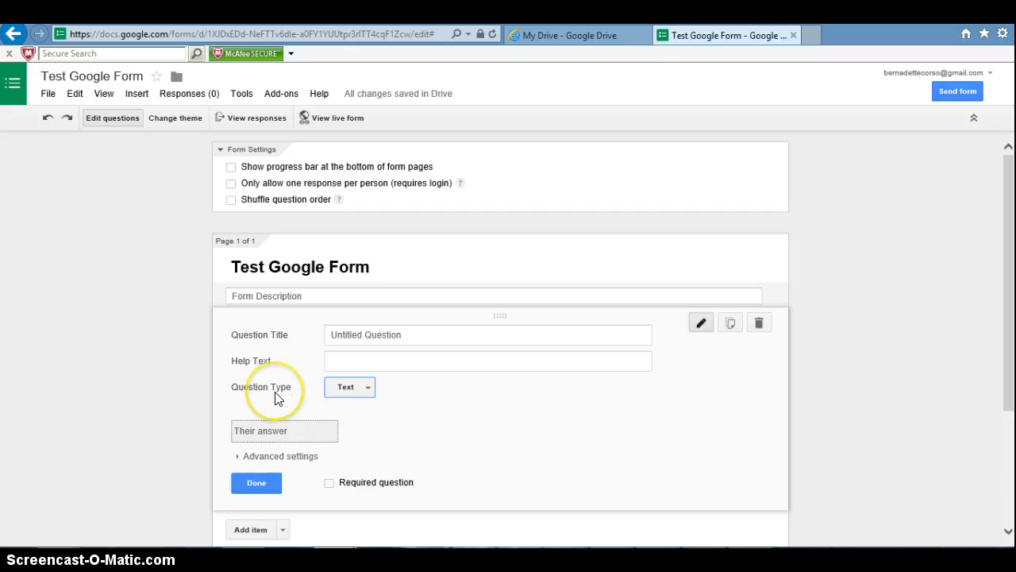
pyautogui.click(341, 393)
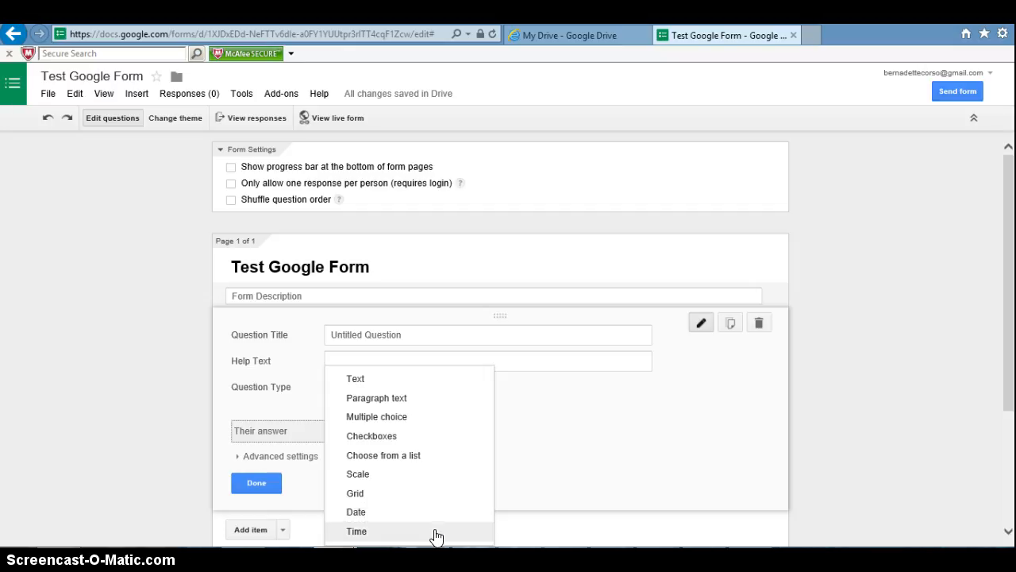
pyautogui.click(121, 417)
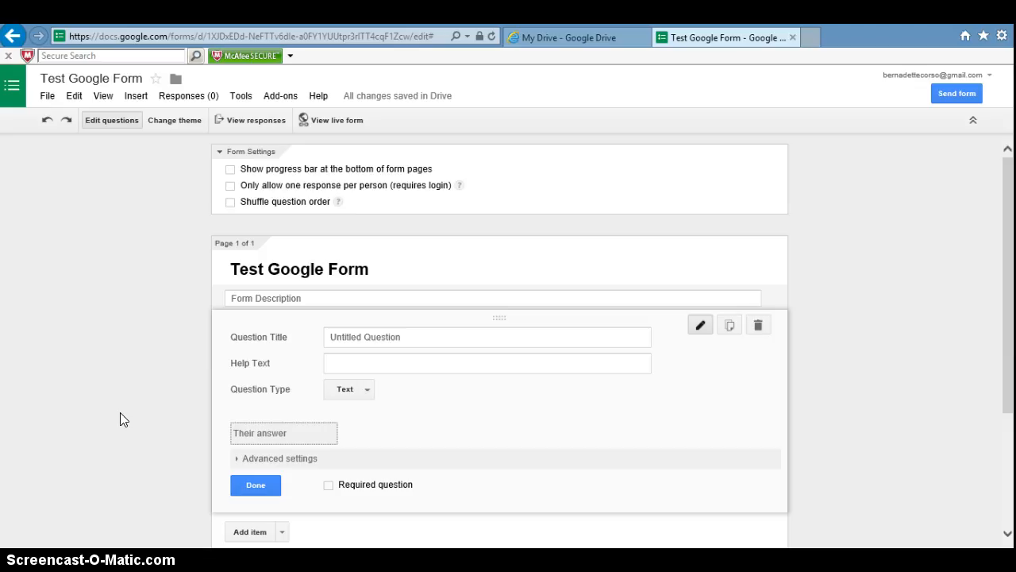
pyautogui.click(348, 396)
pyautogui.click(351, 418)
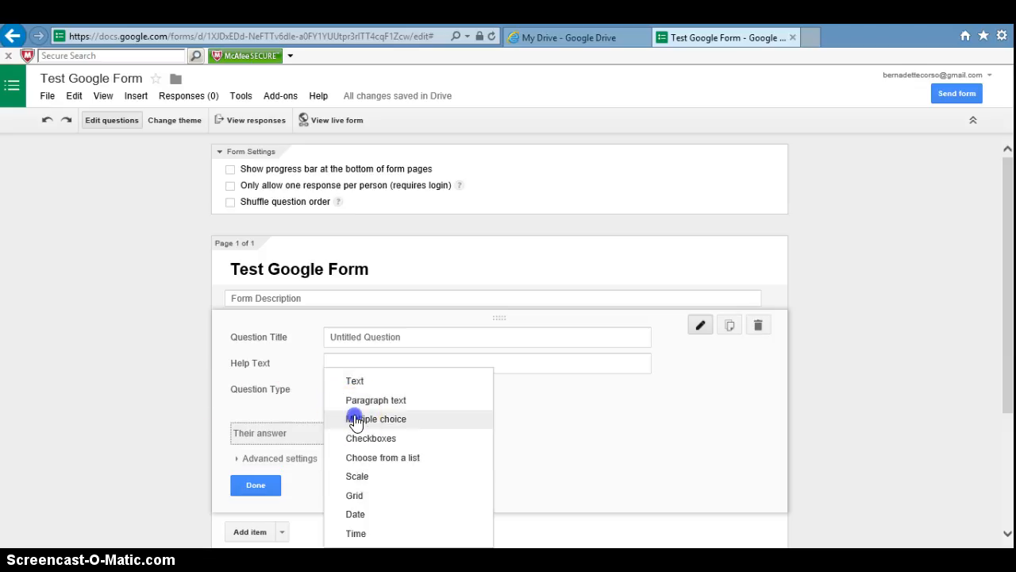
# Step: Title the question "What material is the Statue of Liberty made out of?" with help text "Hint: What material are pennies made of?"
pyautogui.click(423, 331)
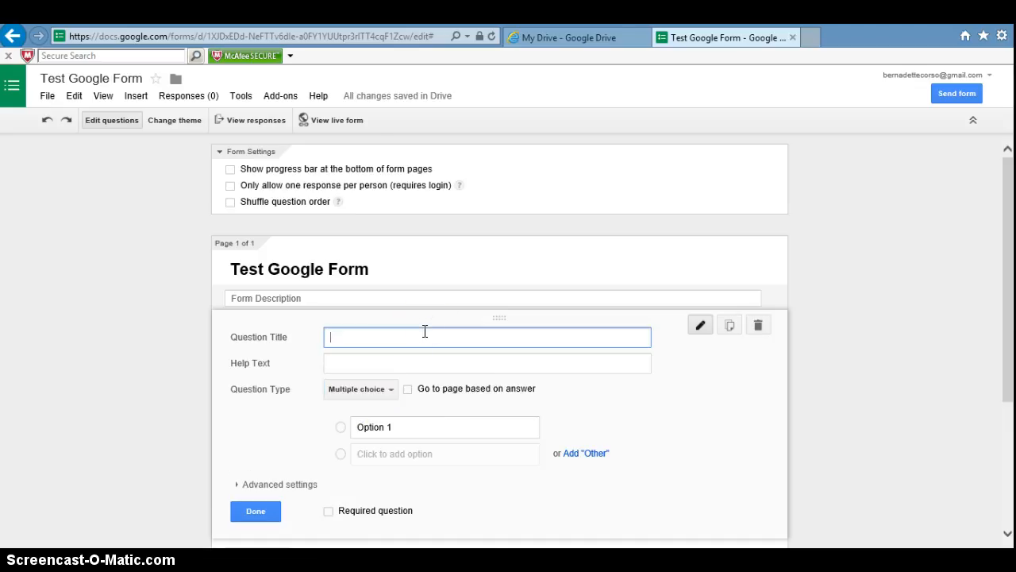
pyautogui.click(352, 338)
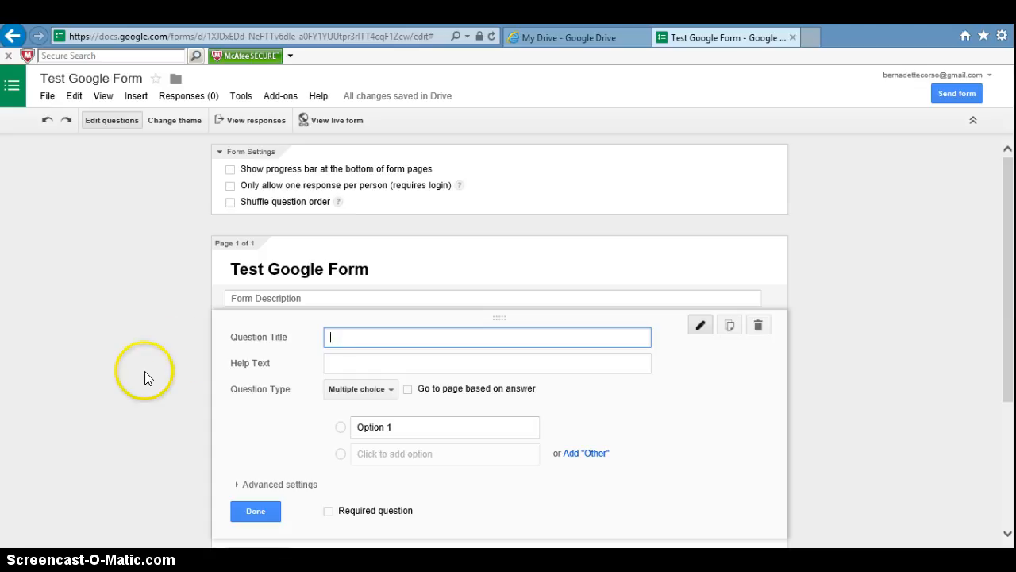
pyautogui.write('What material is the Statue of Liberty made out of?')
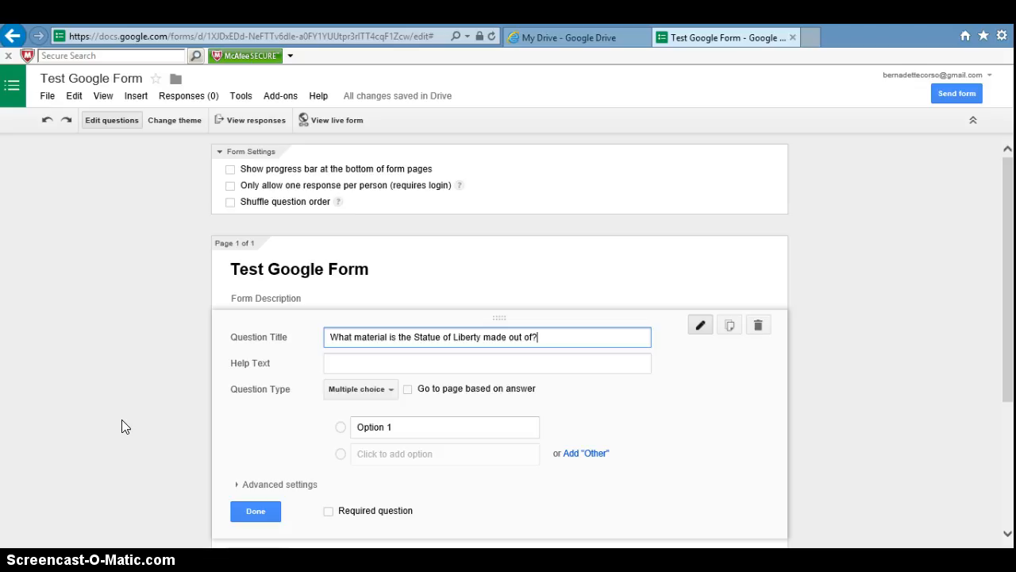
pyautogui.click(336, 364)
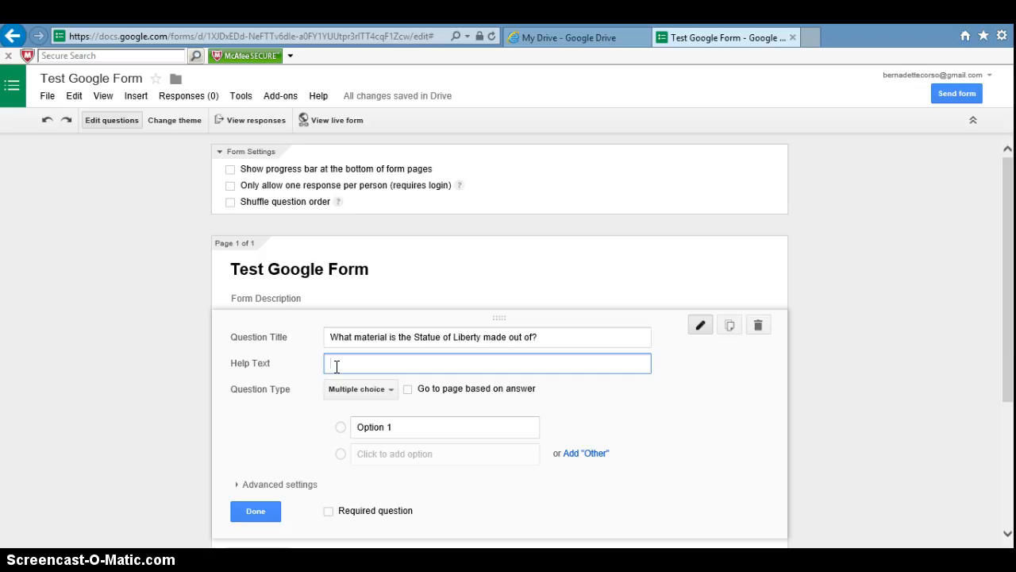
pyautogui.write('Hint: What material are ')
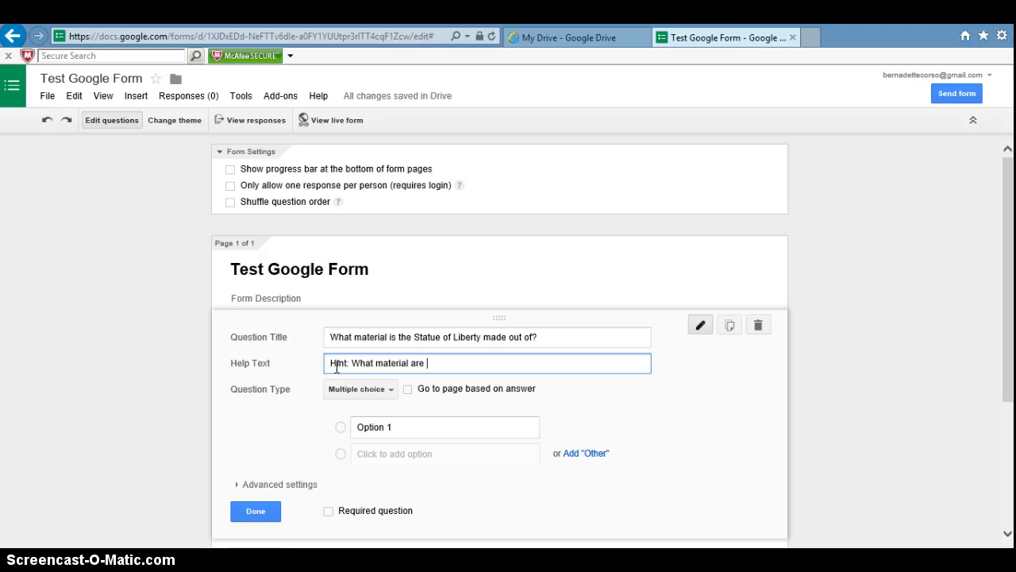
pyautogui.write('pennies made of?')
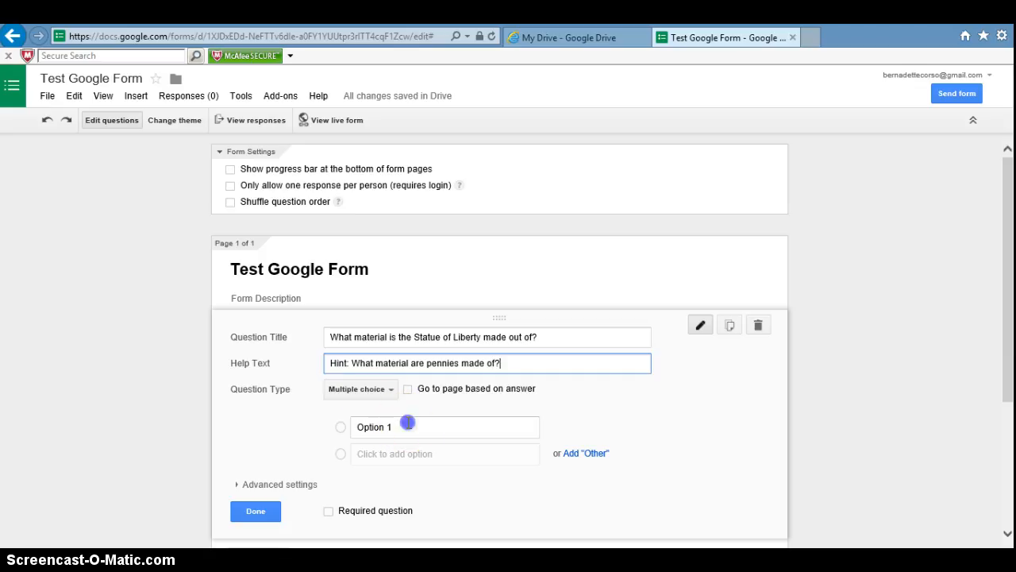
# Step: Enter the answer options aluminium, copper and gold for the Statue of Liberty question and finish editing it
pyautogui.click(409, 425)
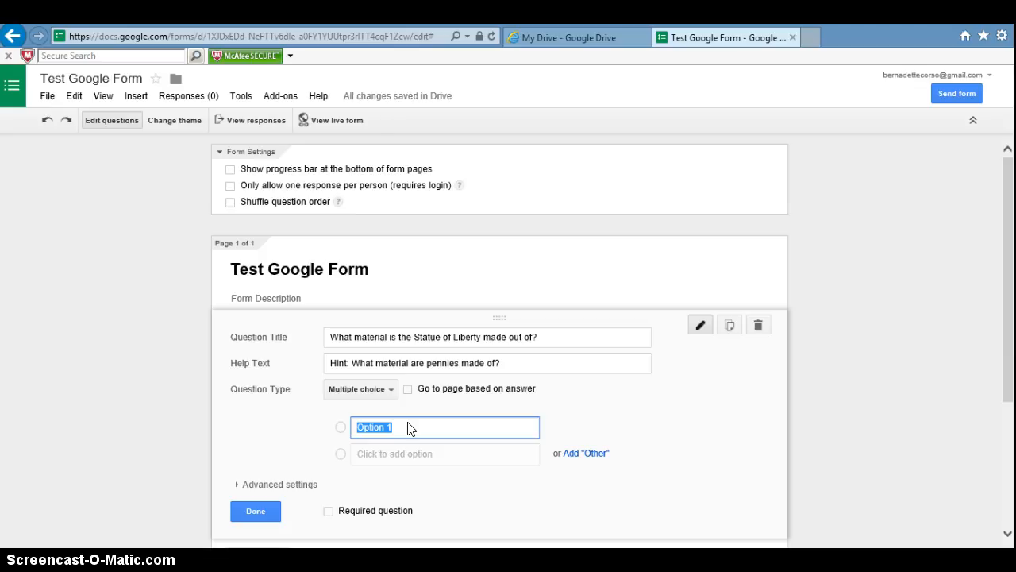
pyautogui.write('aluminium')
pyautogui.click(407, 437)
pyautogui.click(411, 458)
pyautogui.write('copper')
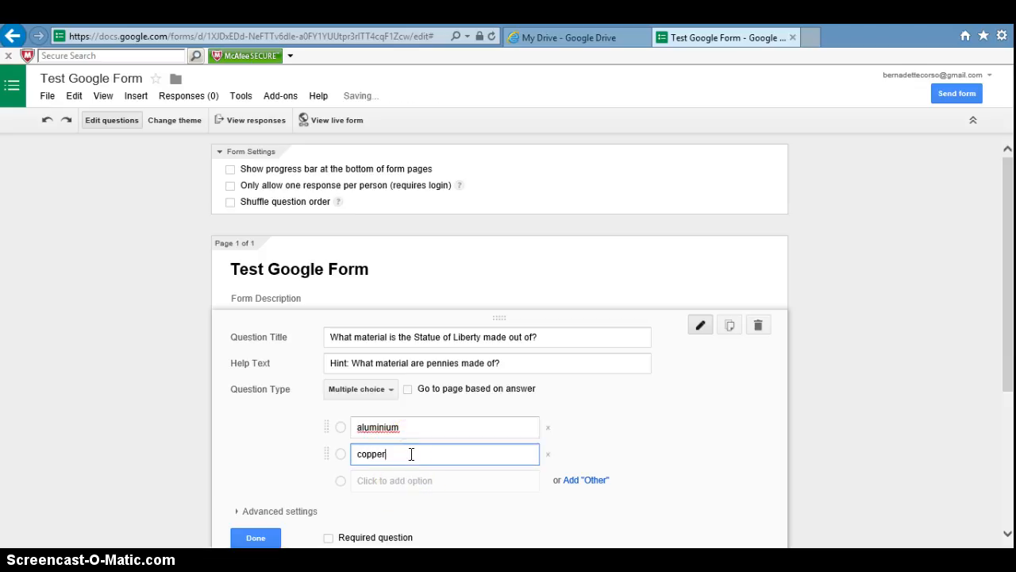
pyautogui.click(409, 481)
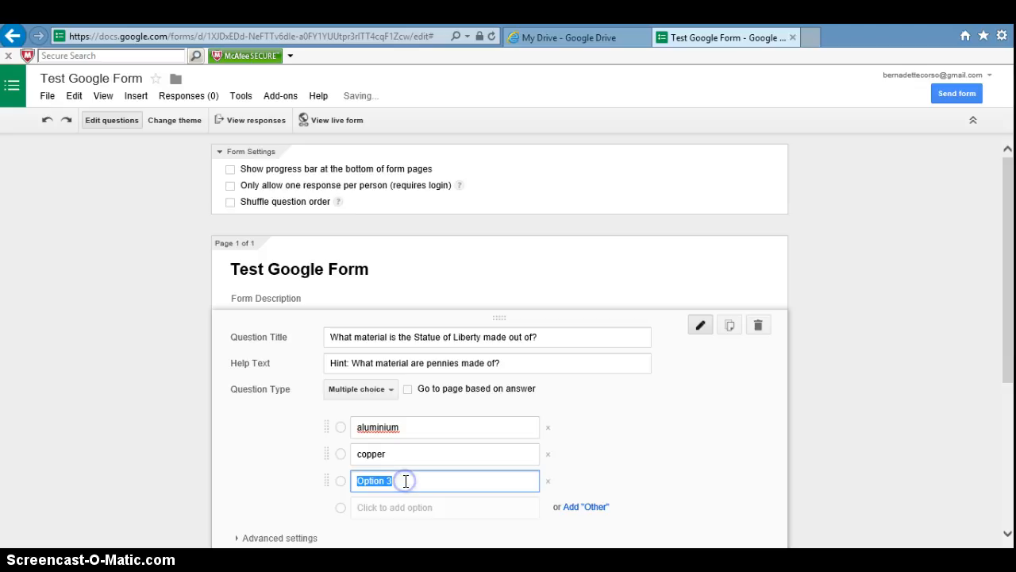
pyautogui.write('gold')
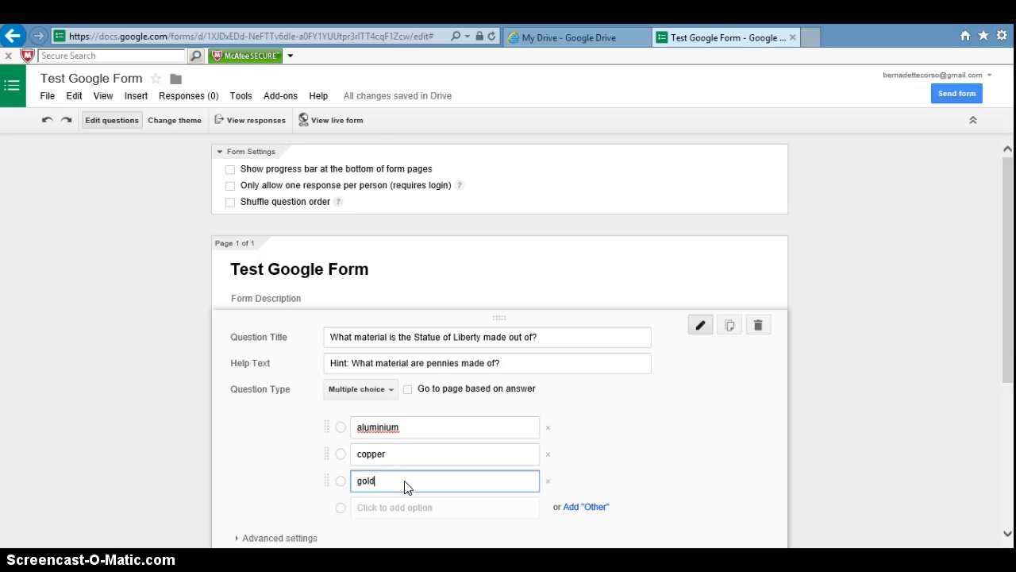
pyautogui.moveTo(1011, 250); pyautogui.dragTo(1002, 275)
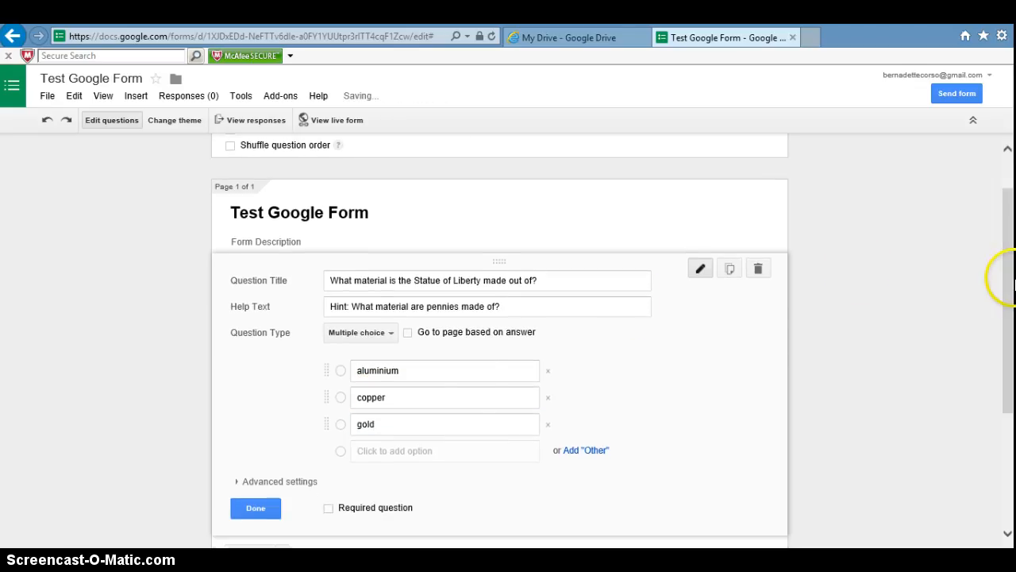
pyautogui.click(256, 512)
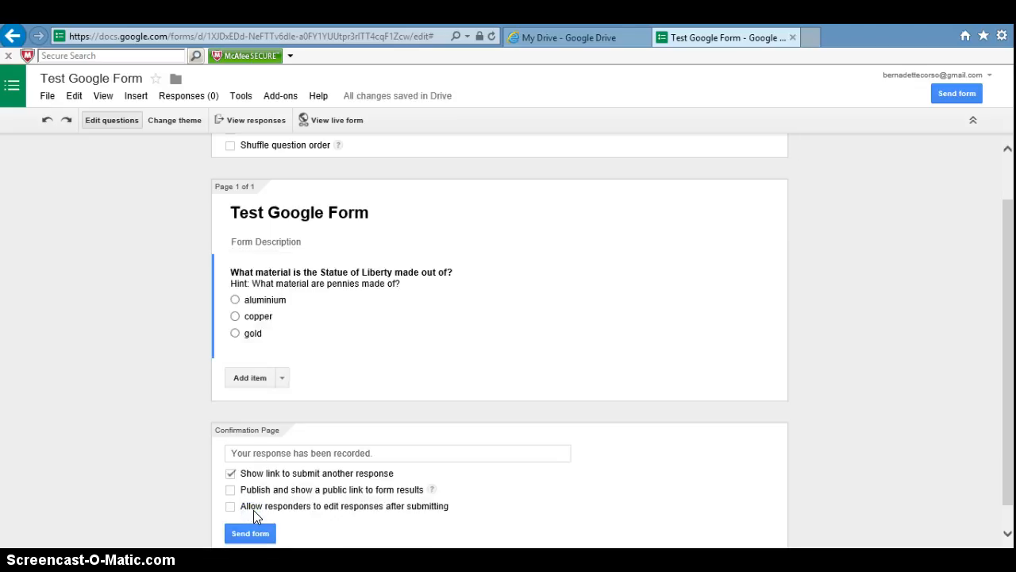
# Step: Add another multiple-choice item, and try deleting the Statue of Liberty question and undoing that deletion
pyautogui.click(249, 381)
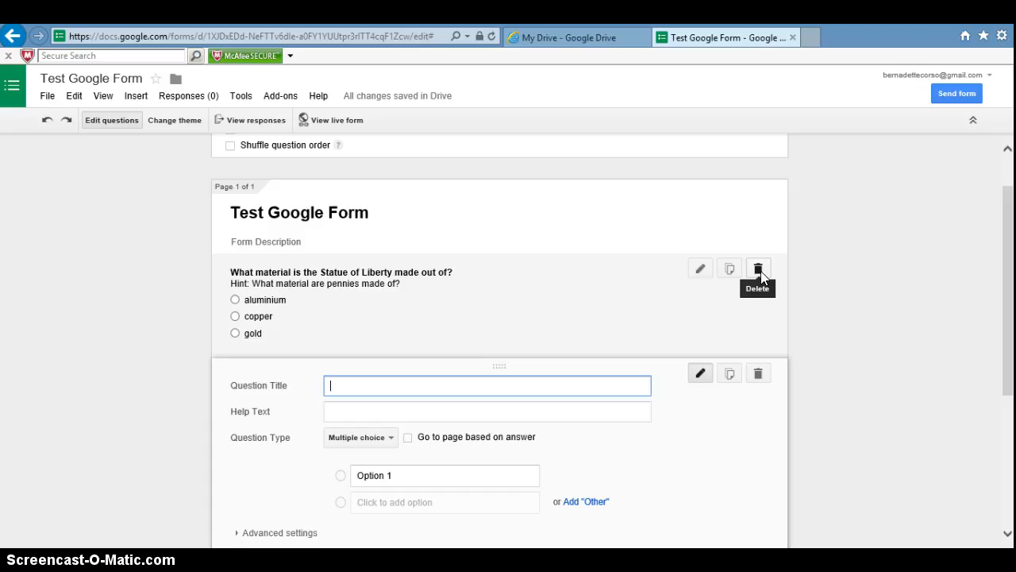
pyautogui.click(758, 270)
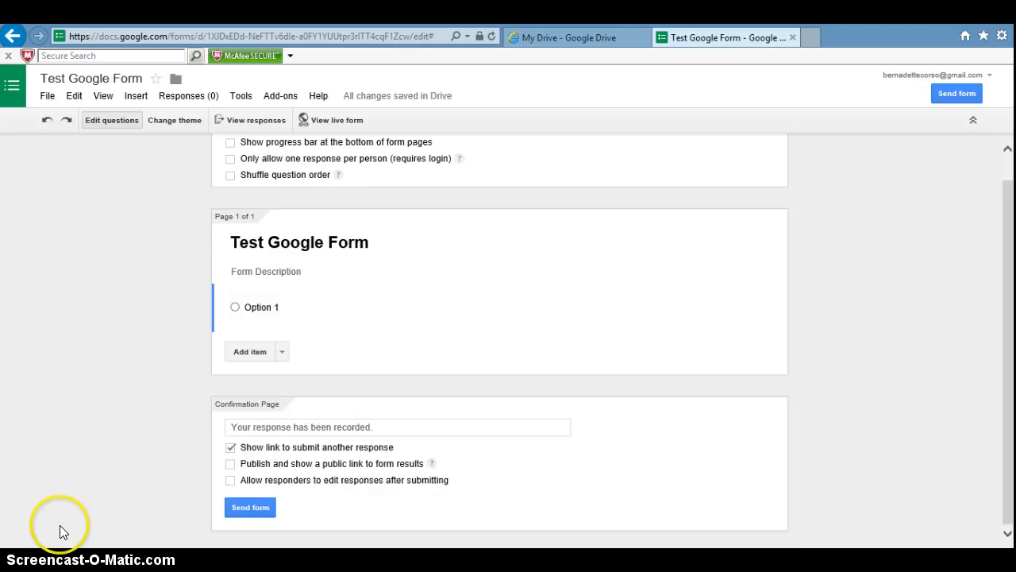
pyautogui.hotkey('ctrl', 'z')
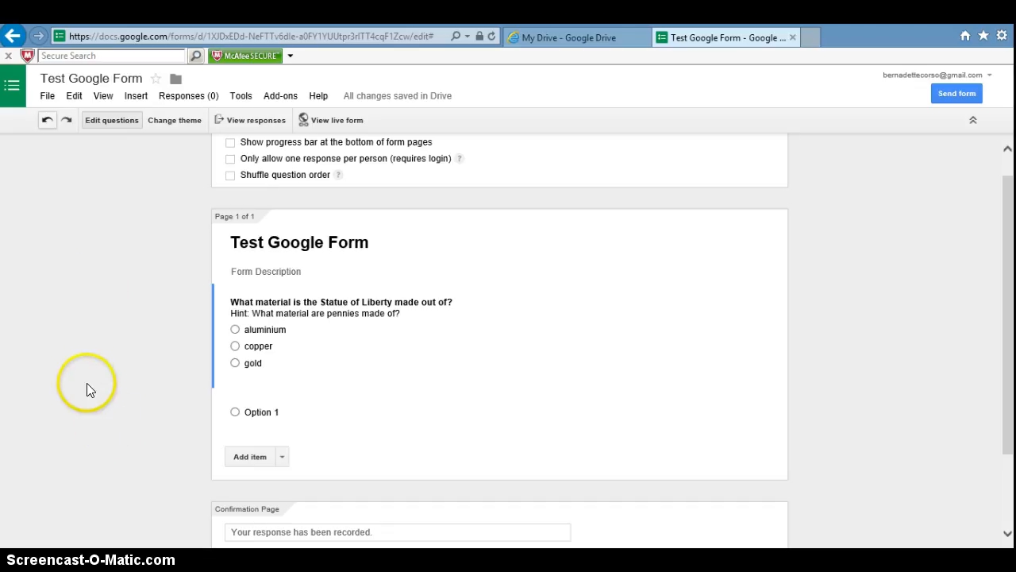
# Step: Preview the live version of Test Google Form and close the preview to return to editing
pyautogui.click(99, 96)
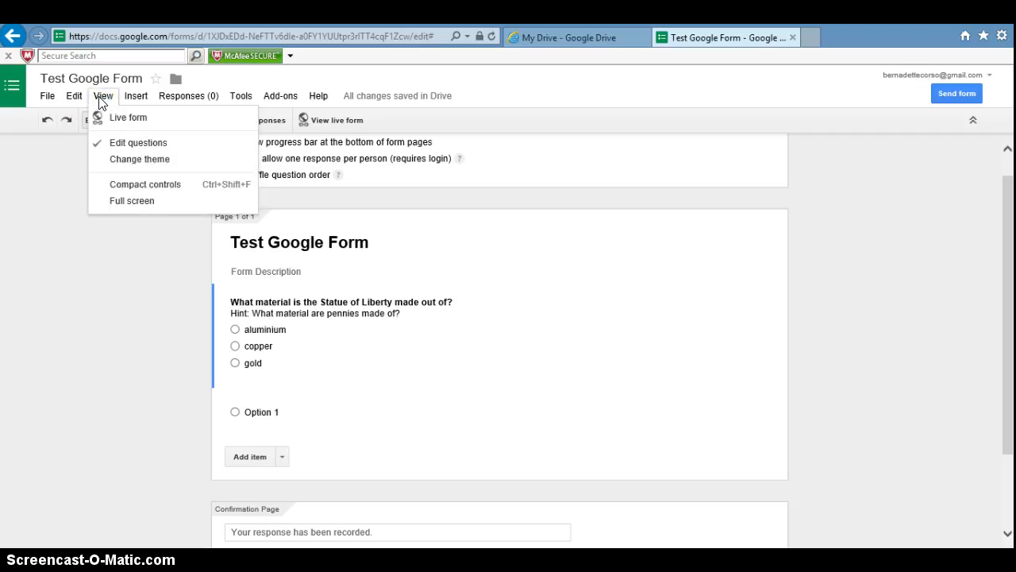
pyautogui.click(98, 122)
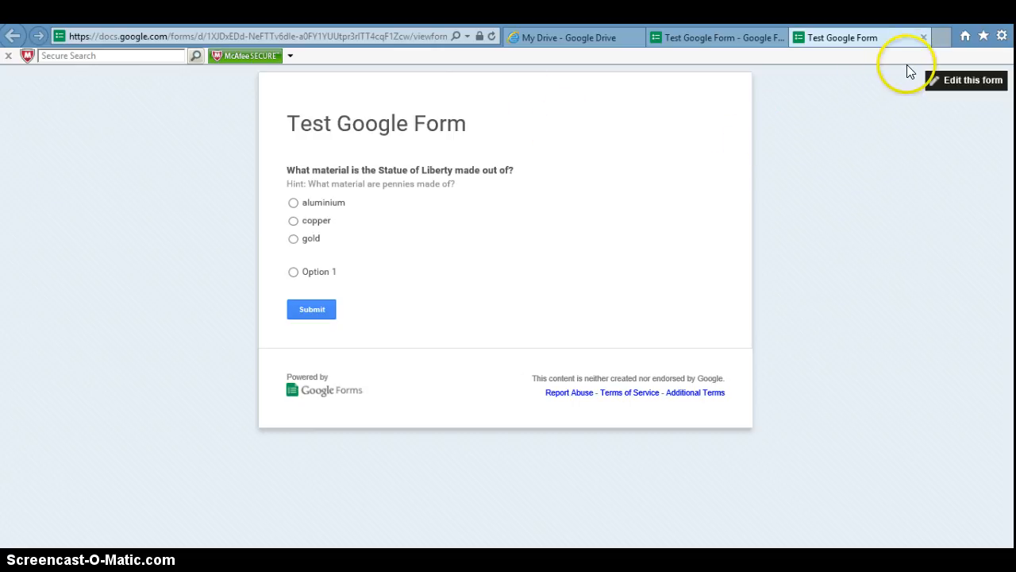
pyautogui.click(923, 38)
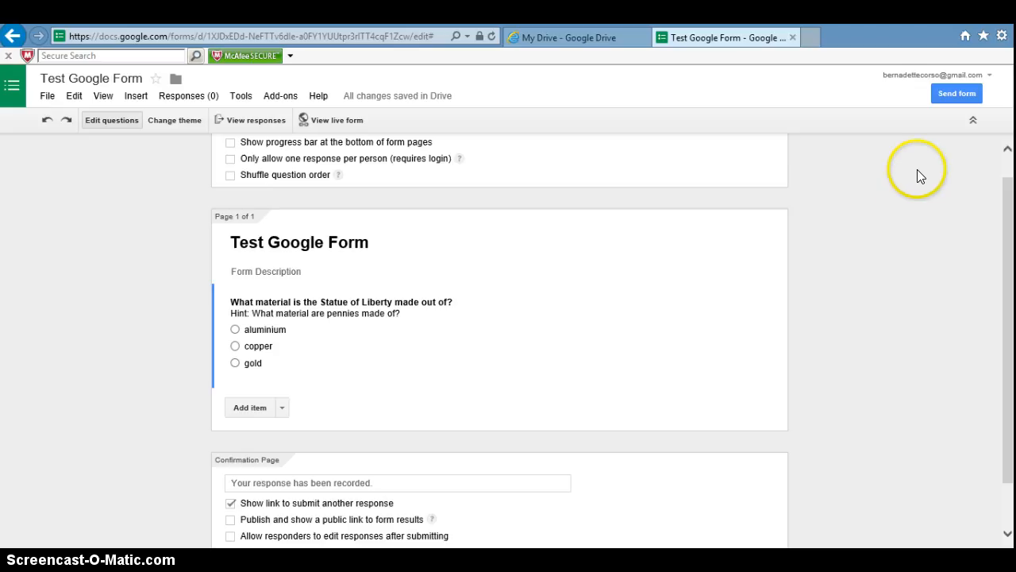
# Step: Open the form's sending options, select the link to share, and go to the email recipients entry
pyautogui.click(942, 93)
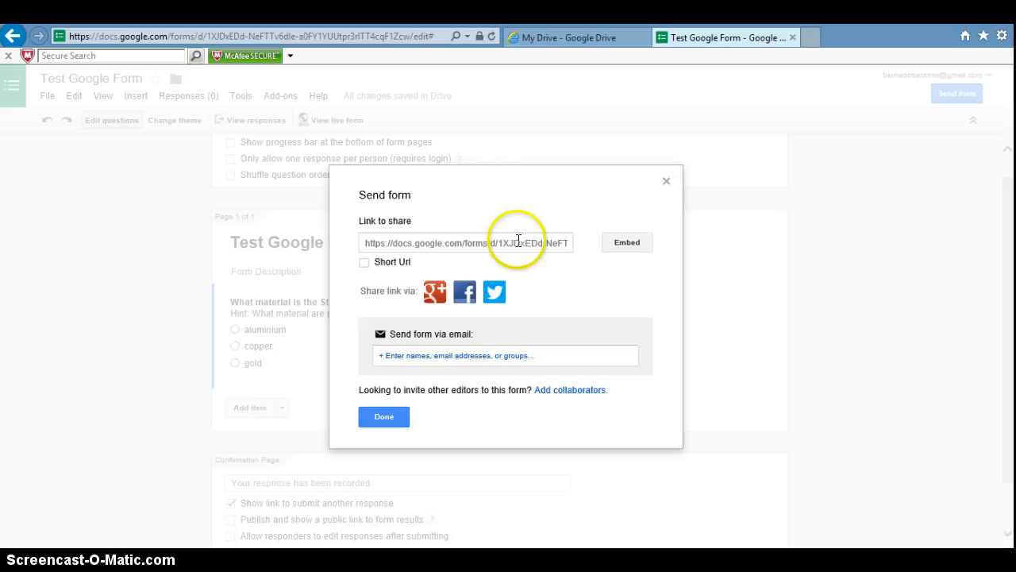
pyautogui.click(517, 242)
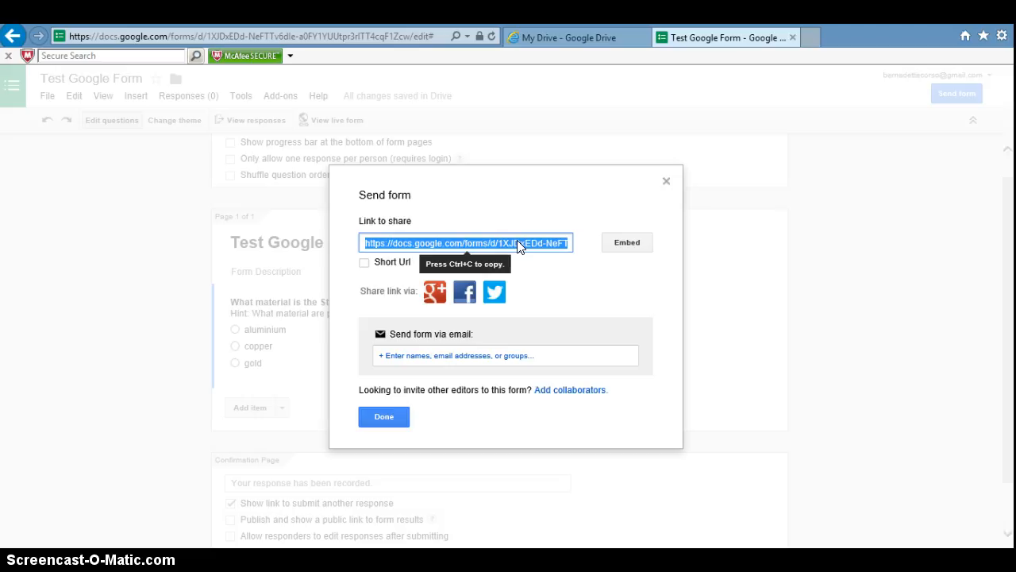
pyautogui.click(526, 355)
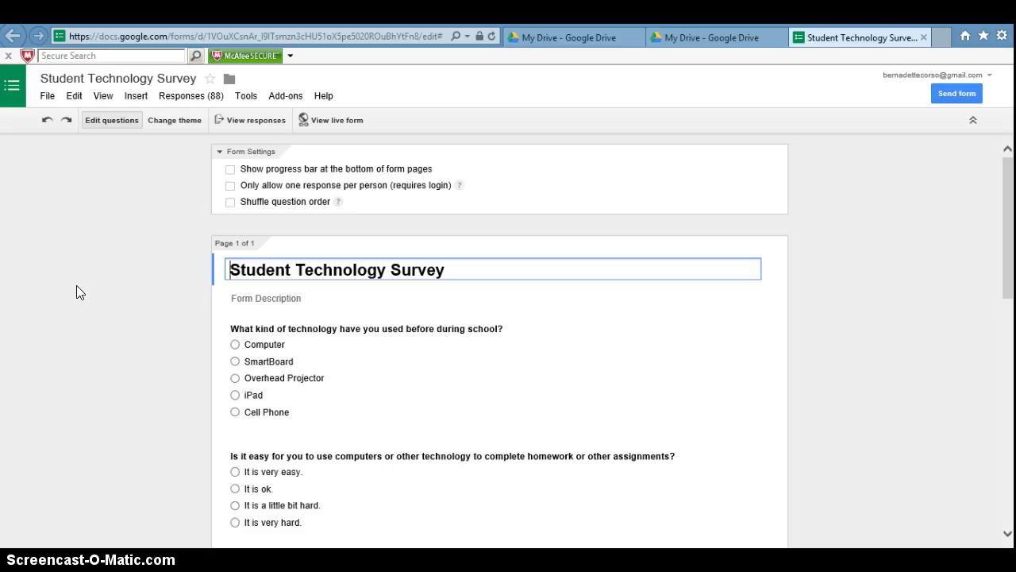
# Step: Open the summary of responses for the Student Technology Survey and look through its result charts
pyautogui.click(199, 101)
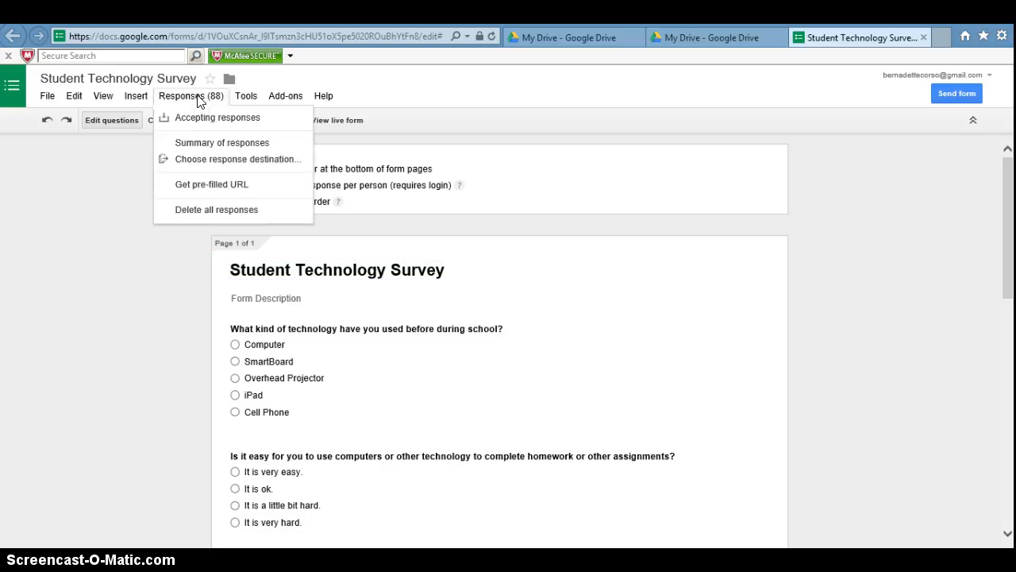
pyautogui.click(200, 144)
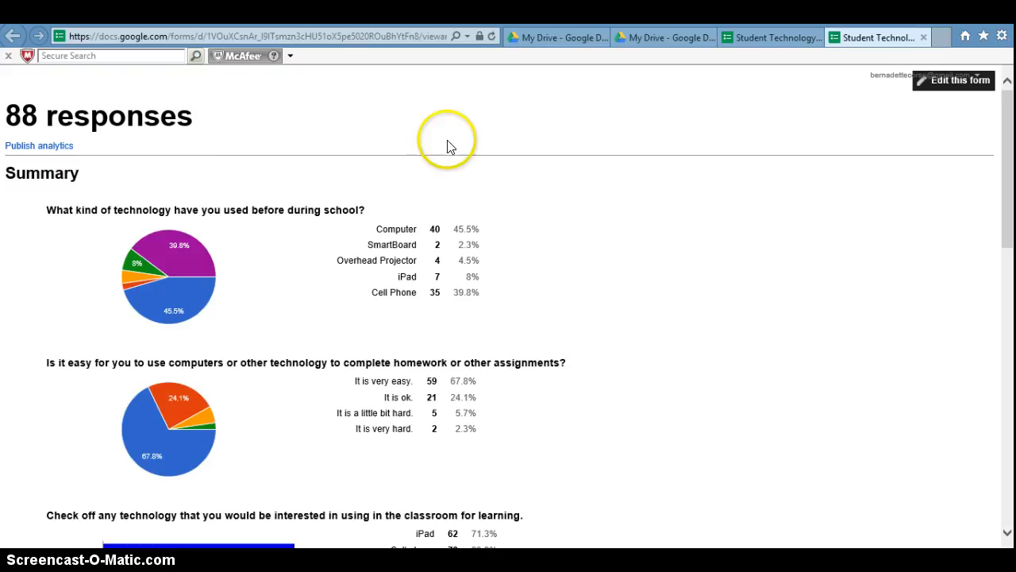
pyautogui.moveTo(1007, 221); pyautogui.dragTo(1013, 446)
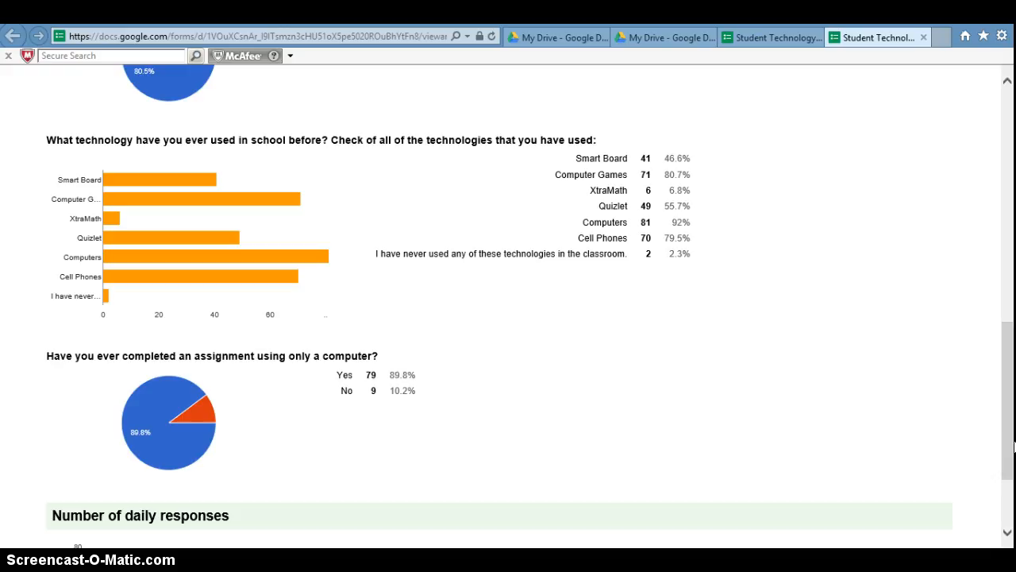
pyautogui.moveTo(1013, 446); pyautogui.dragTo(1010, 231)
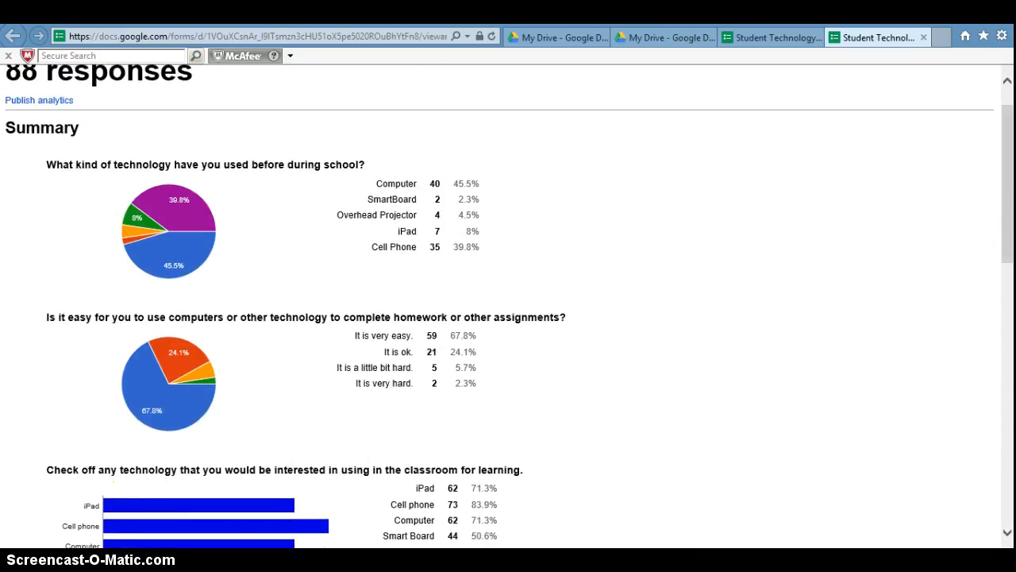